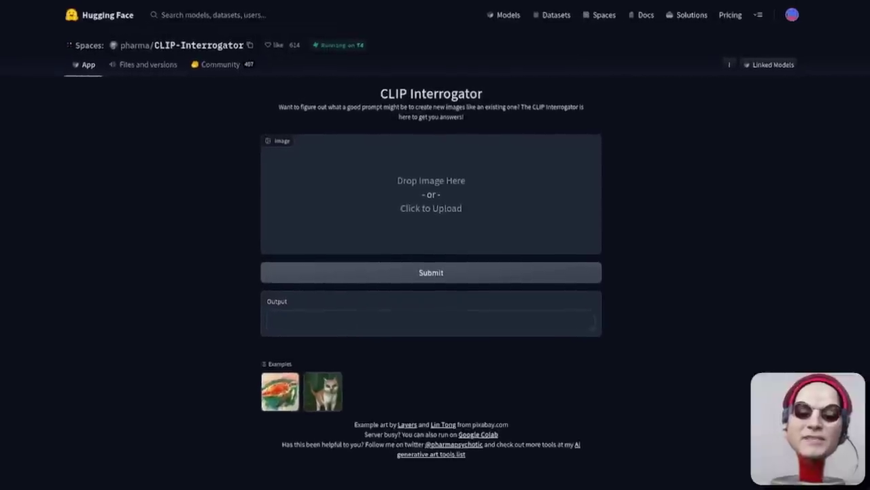
Interrogate the glowing-faced portrait with CLIP Interrogator and paste its description into the txt2img prompt
{"action": "left_click_drag", "start_coordinate": [560, 179], "coordinate": [496, 189]}
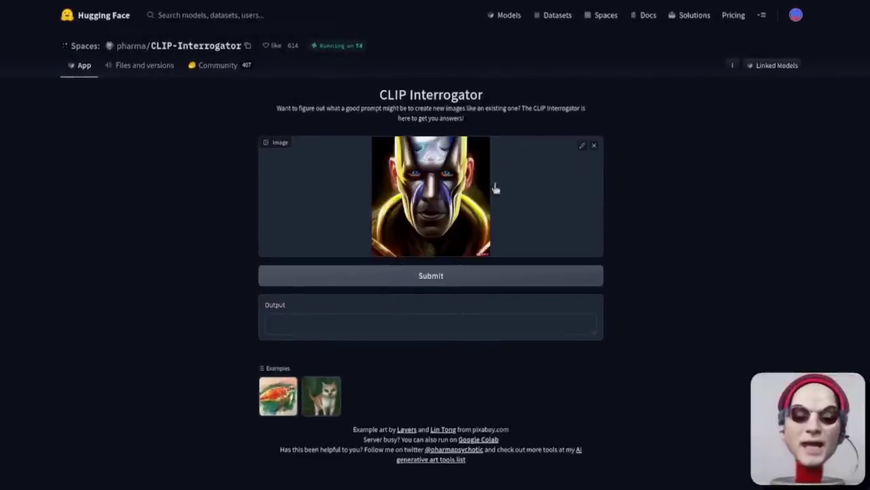
{"action": "left_click", "coordinate": [478, 276]}
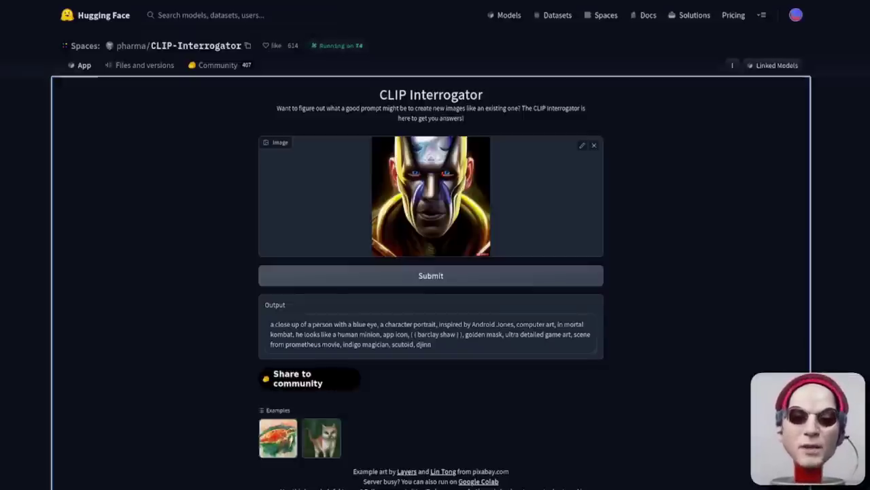
{"action": "left_click_drag", "start_coordinate": [475, 352], "coordinate": [266, 324]}
{"action": "key", "text": "ctrl+c"}
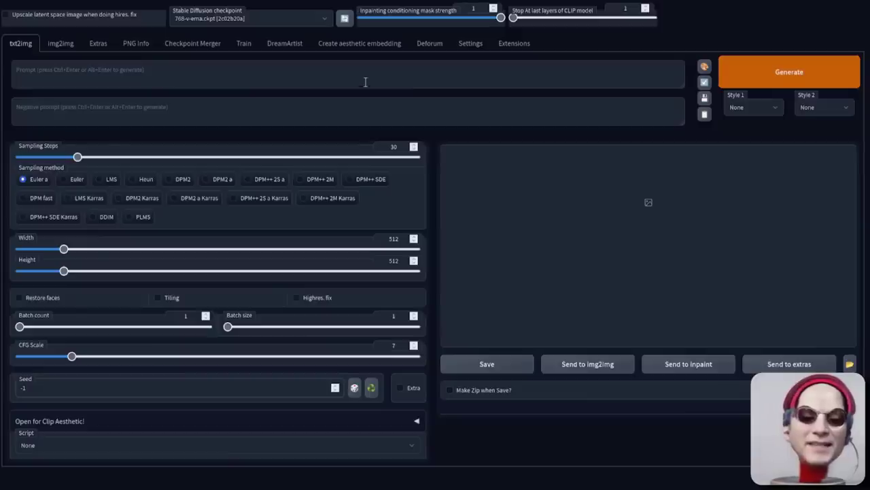
{"action": "left_click", "coordinate": [364, 82]}
{"action": "key", "text": "ctrl+v"}
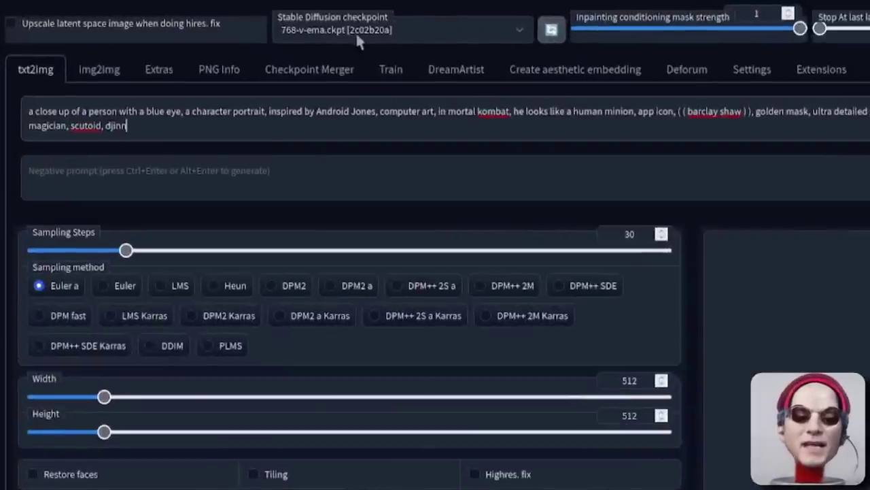
Set width and height to 768 and generate the blue-and-gold masked face image
{"action": "left_click", "coordinate": [205, 398]}
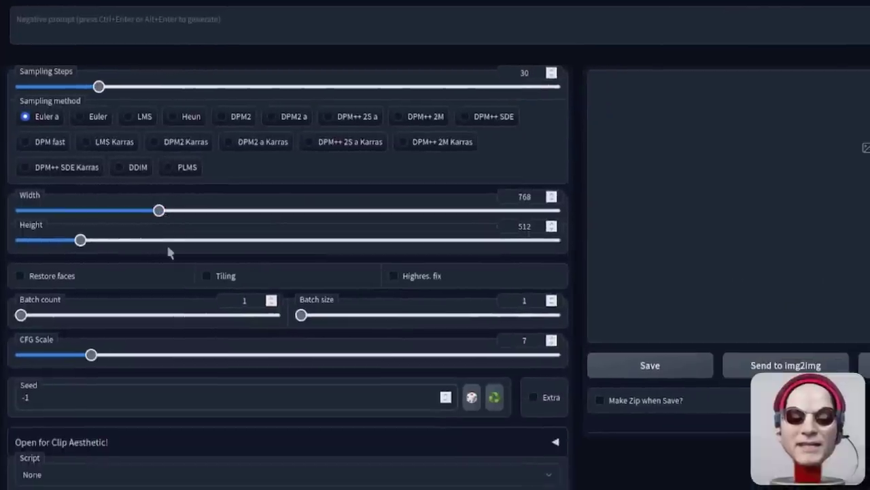
{"action": "left_click", "coordinate": [167, 240]}
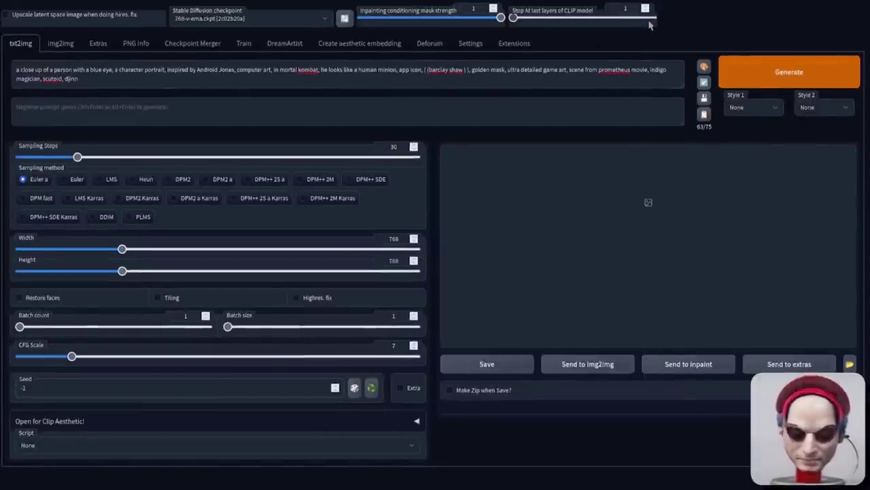
{"action": "left_click", "coordinate": [782, 74]}
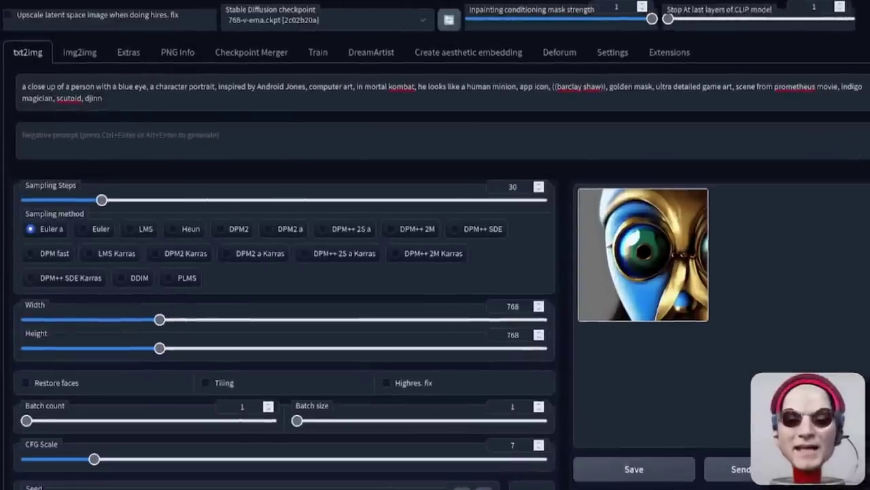
Replace the prompt with 'A steampunk cat in a cyberpunk city' and view the 50-step Euler result full size
{"action": "left_click", "coordinate": [852, 94]}
{"action": "key", "text": "ctrl+a"}
{"action": "key", "text": "ctrl+v"}
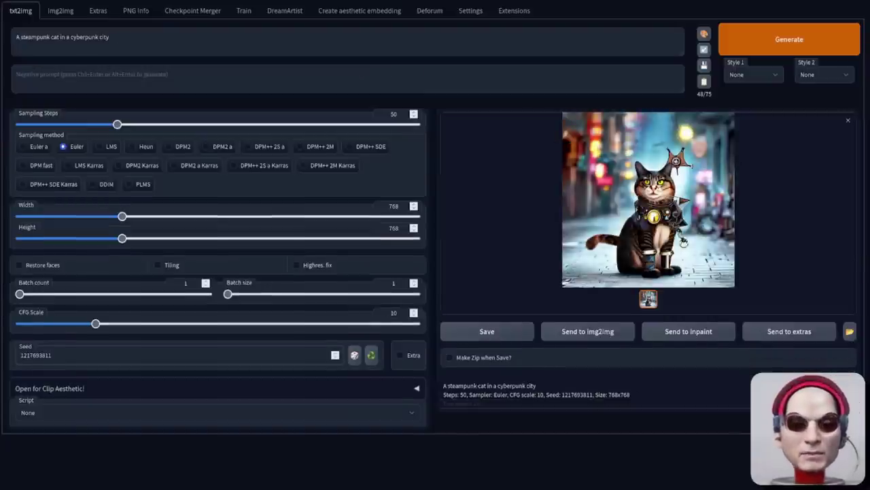
{"action": "left_click", "coordinate": [661, 218]}
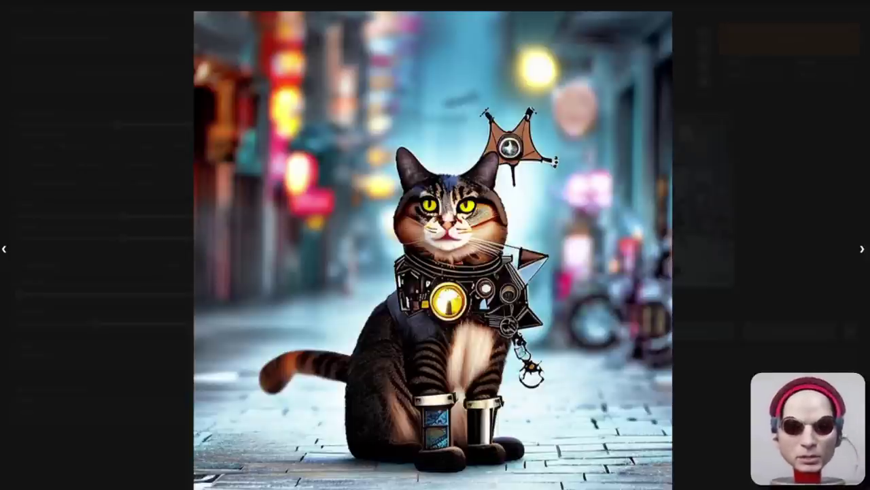
{"action": "key", "text": "Escape"}
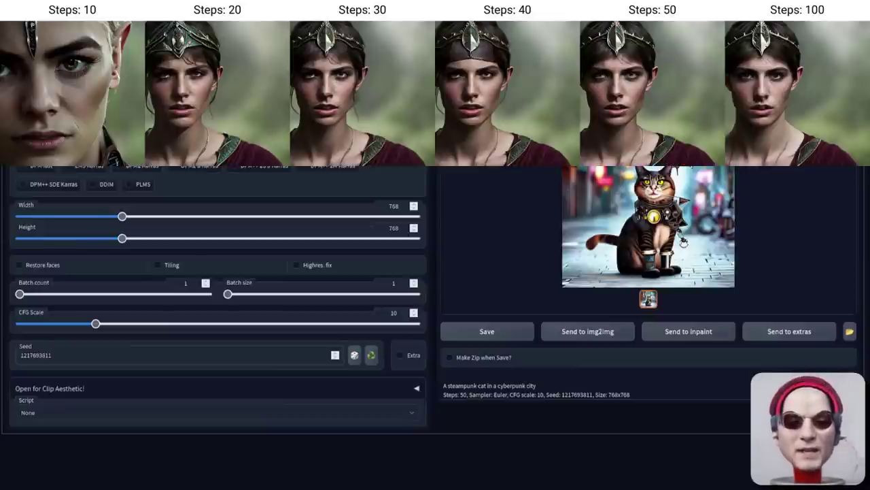
Regenerate the steampunk cat at 20 sampling steps and view it full size
{"action": "key", "text": "ctrl+Return"}
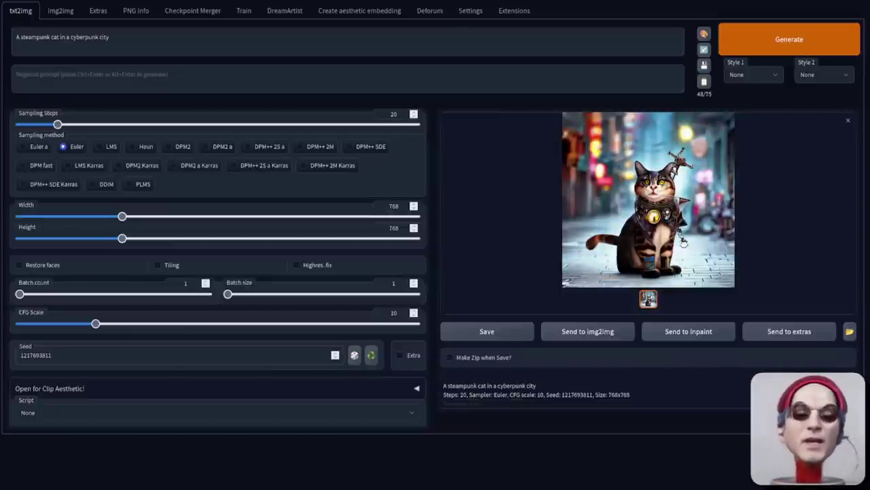
{"action": "left_click", "coordinate": [656, 197]}
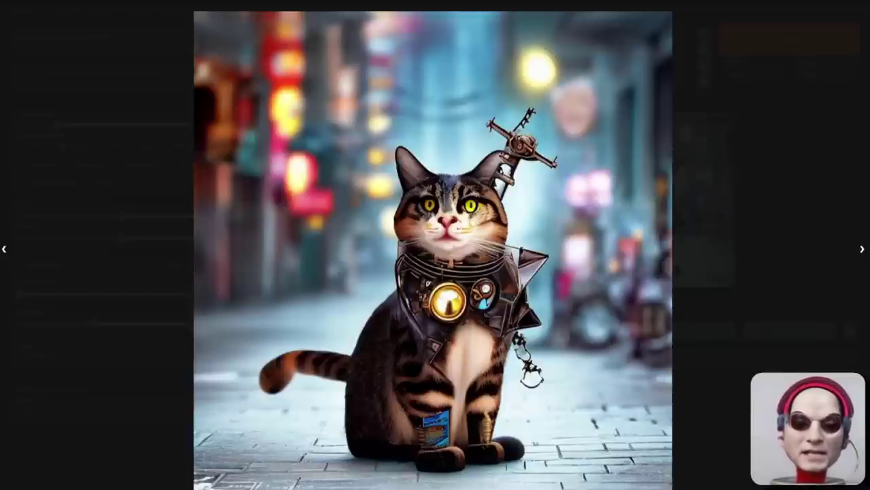
{"action": "left_click", "coordinate": [683, 241]}
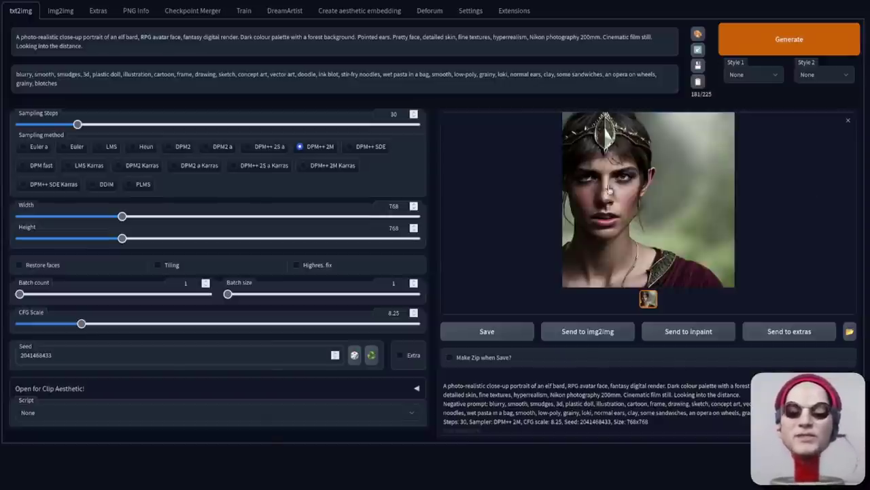
Compare the elf bard portraits from different samplers side by side in the full-size viewer
{"action": "left_click", "coordinate": [609, 191]}
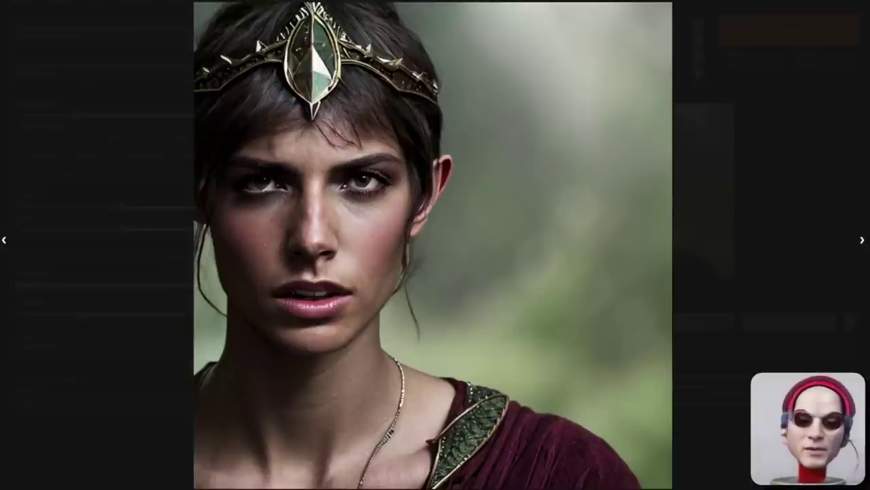
{"action": "key", "text": "Escape"}
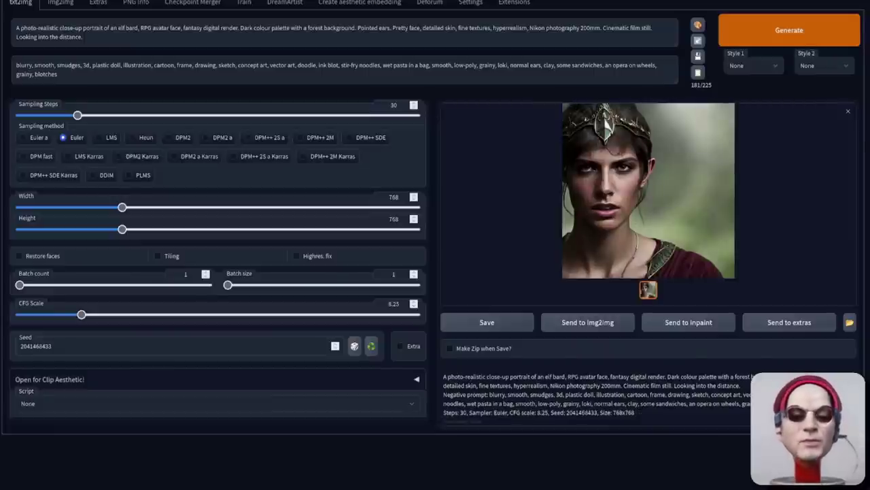
{"action": "left_click", "coordinate": [678, 158]}
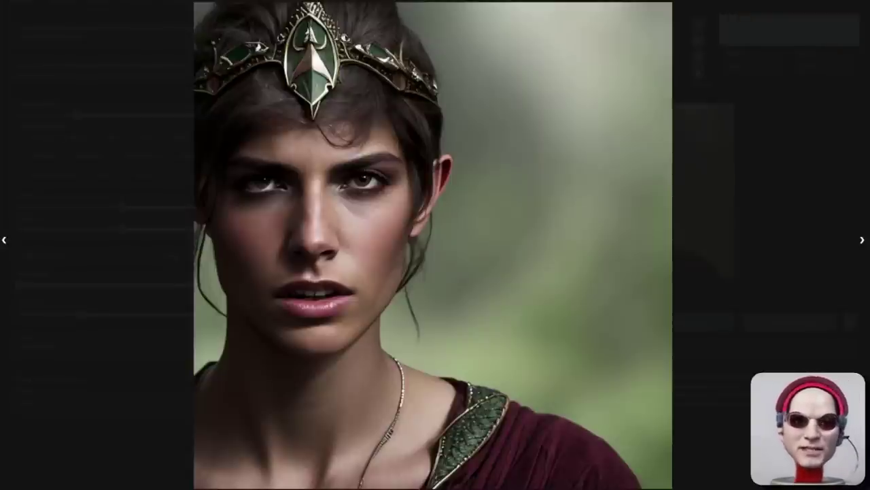
{"action": "key", "text": "Right"}
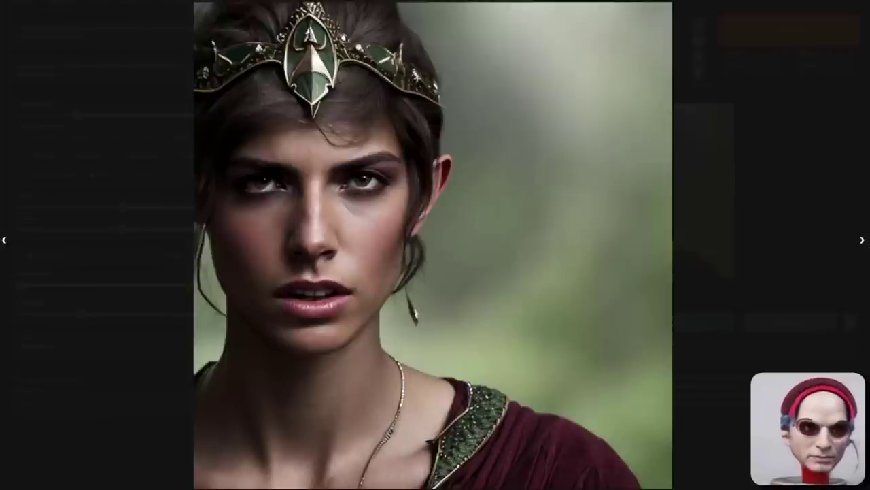
{"action": "key", "text": "Escape"}
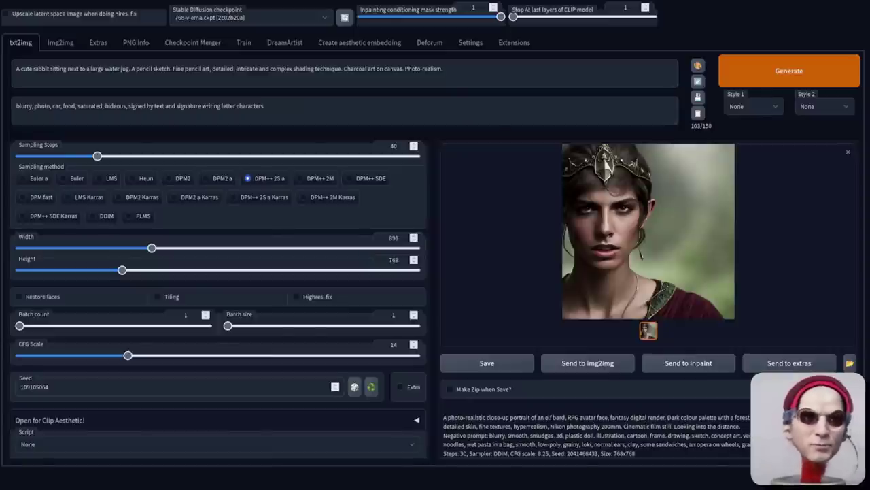
Generate the charcoal pencil sketch of a rabbit beside a large water jug at 896x768
{"action": "key", "text": "ctrl+Return"}
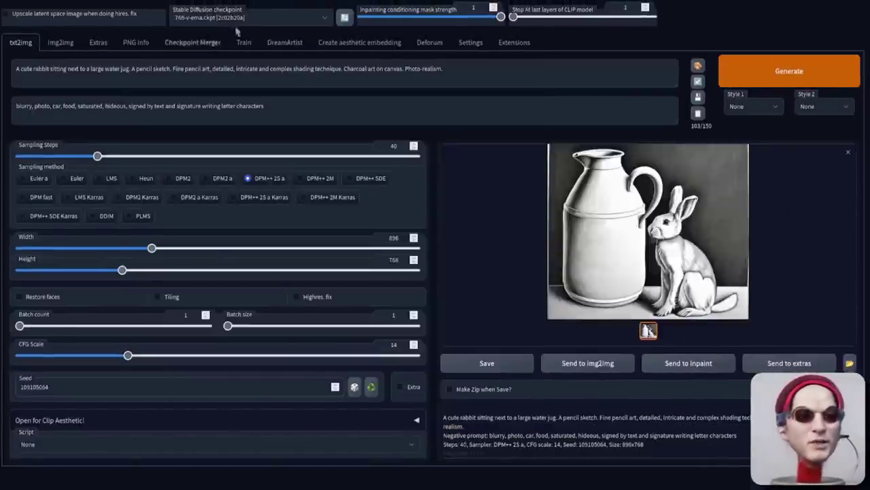
Load the SD1.5 sd-v1-5-pruned-emaonly checkpoint and reduce width and height to 512
{"action": "left_click", "coordinate": [291, 15]}
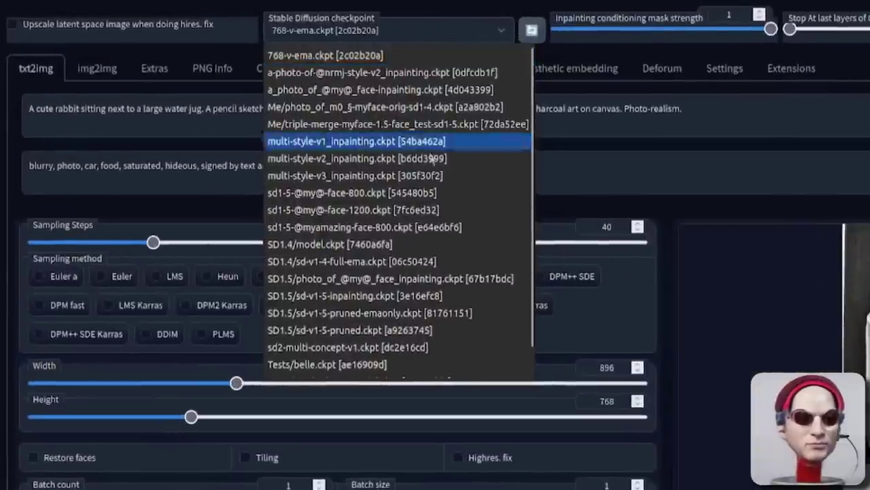
{"action": "left_click", "coordinate": [417, 314]}
{"action": "left_click_drag", "start_coordinate": [156, 384], "coordinate": [102, 383]}
{"action": "left_click_drag", "start_coordinate": [115, 416], "coordinate": [101, 416]}
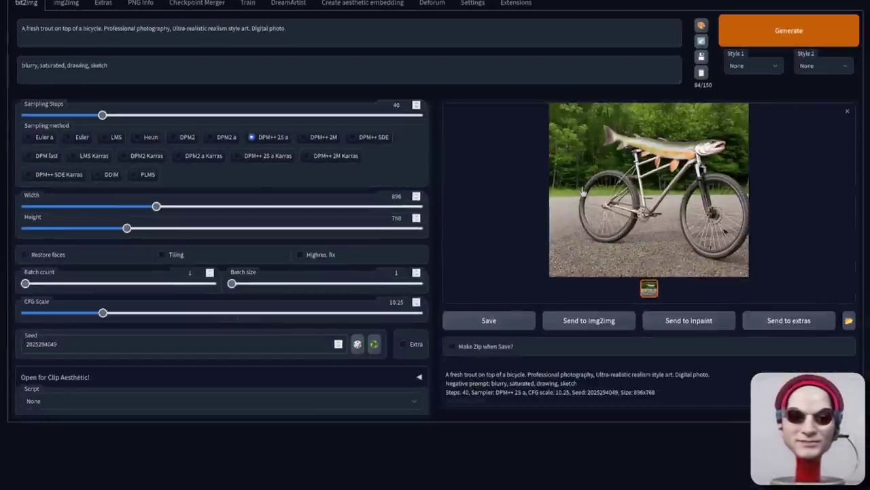
View the trout-on-a-bicycle image full size
{"action": "left_click", "coordinate": [585, 193]}
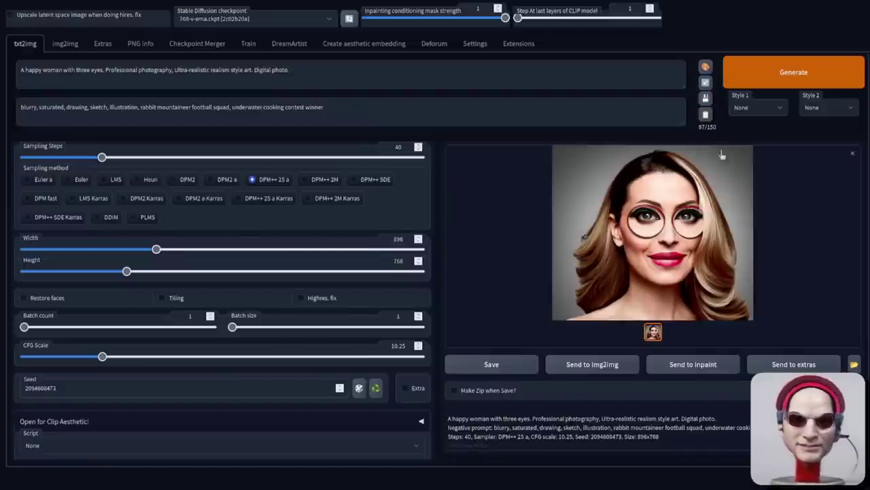
View the three-eyed woman portrait full size
{"action": "left_click", "coordinate": [684, 193]}
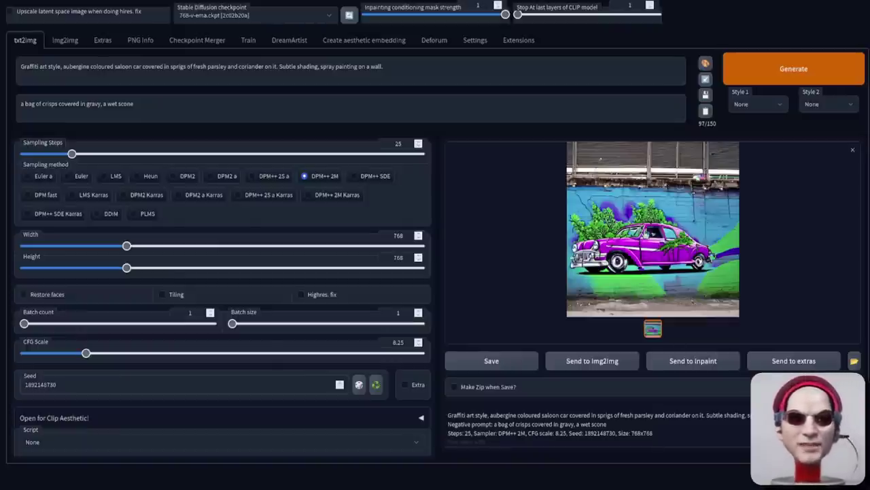
View the graffiti aubergine car covered in herbs full size
{"action": "left_click", "coordinate": [646, 242]}
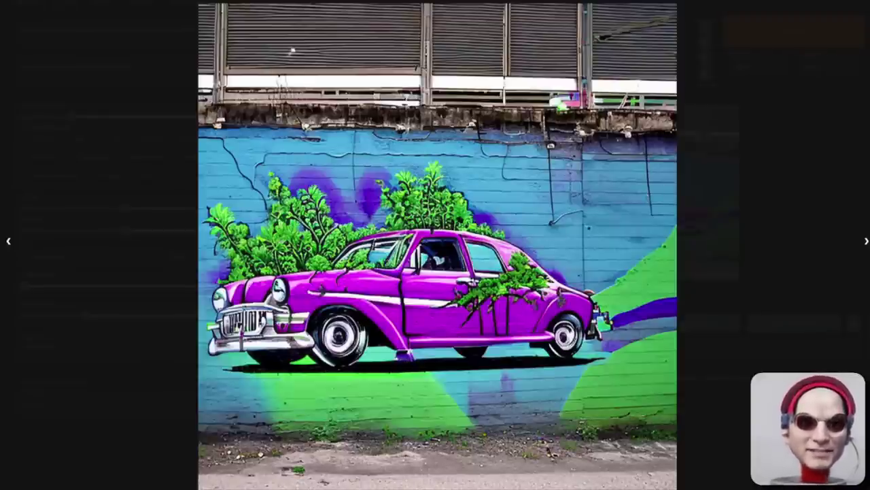
Close the car view, then view the dream creature and the Welsh lady portrait full size
{"action": "key", "text": "Escape"}
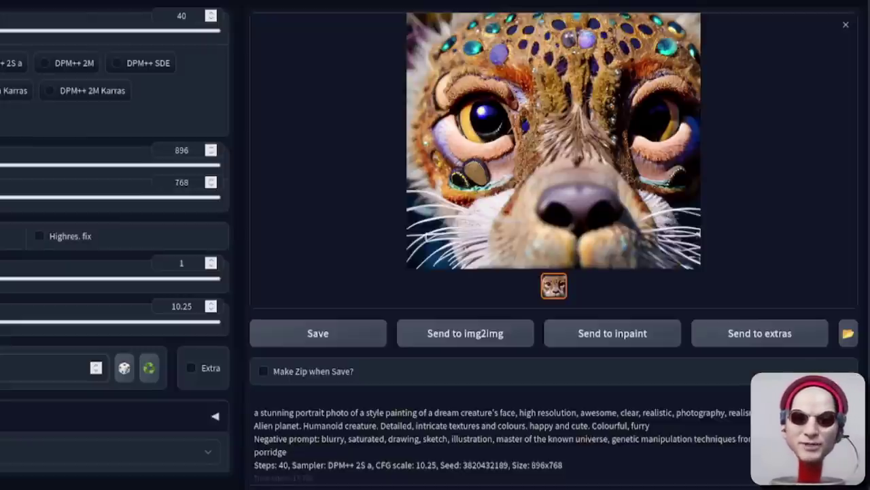
{"action": "left_click", "coordinate": [598, 131]}
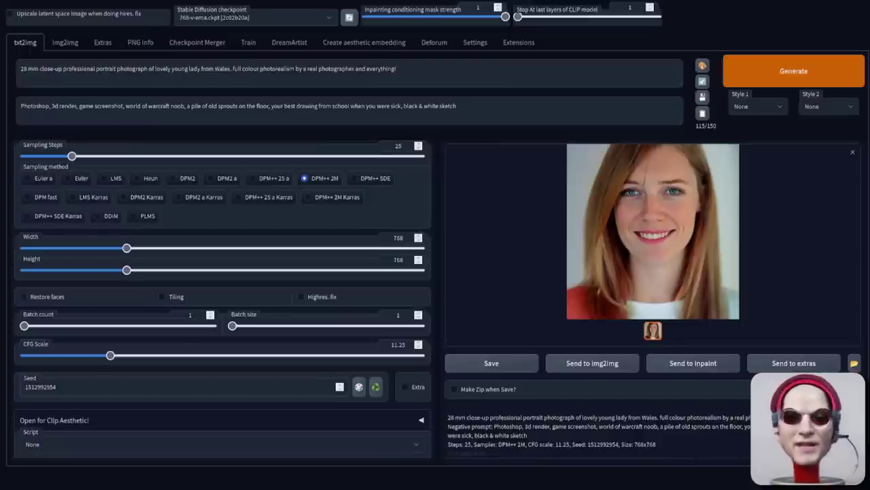
{"action": "left_click", "coordinate": [640, 232]}
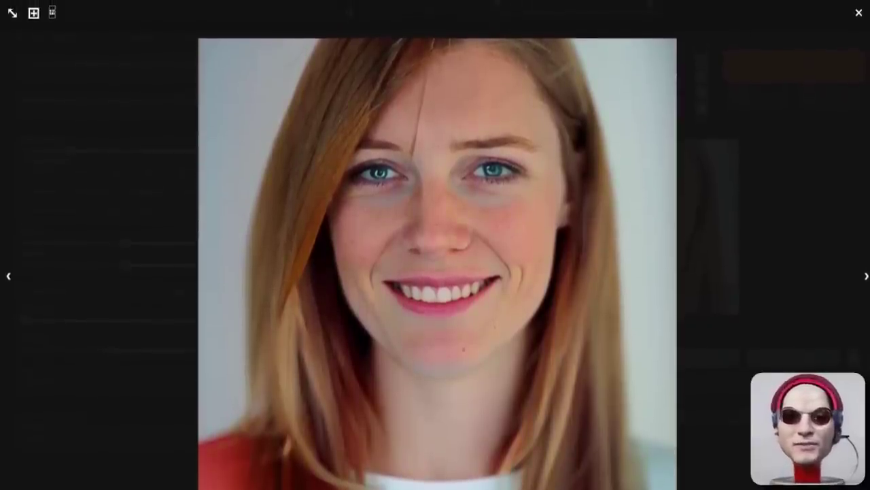
Close the Wales portrait and view the 1960s hairdo painting full size
{"action": "key", "text": "Escape"}
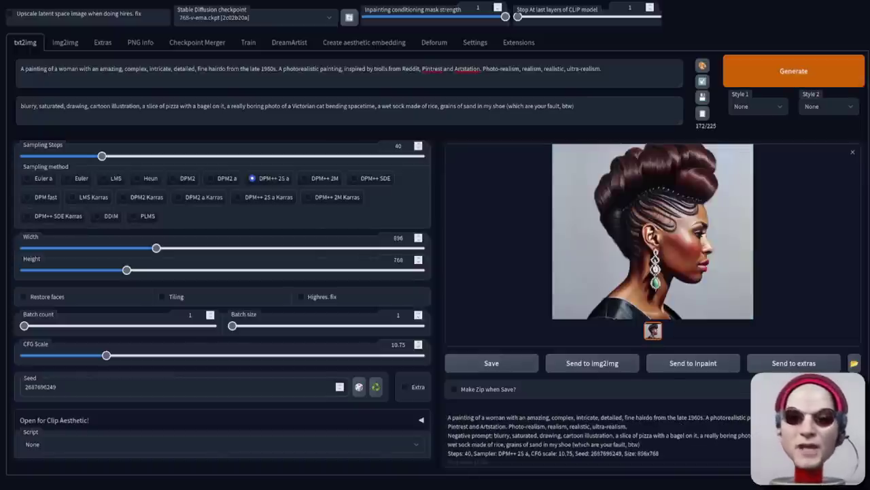
{"action": "left_click", "coordinate": [707, 227]}
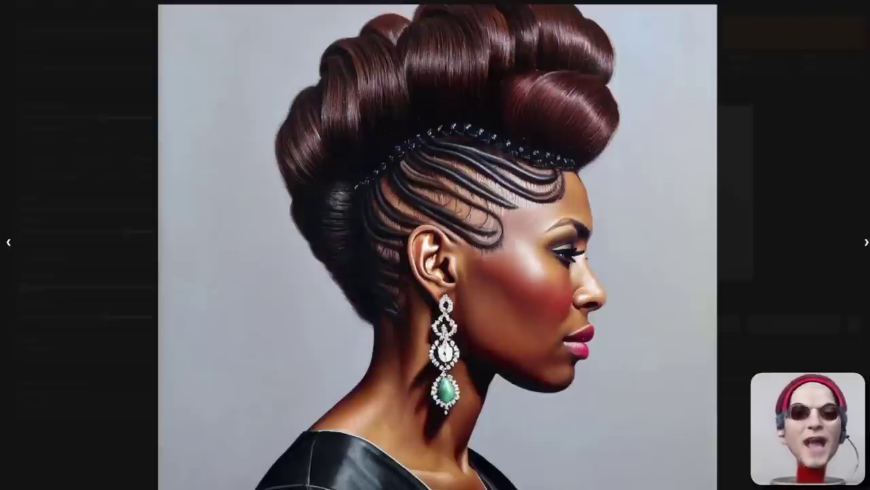
Close the hairdo painting, preview the cyborg film still full size, then close it
{"action": "key", "text": "Escape"}
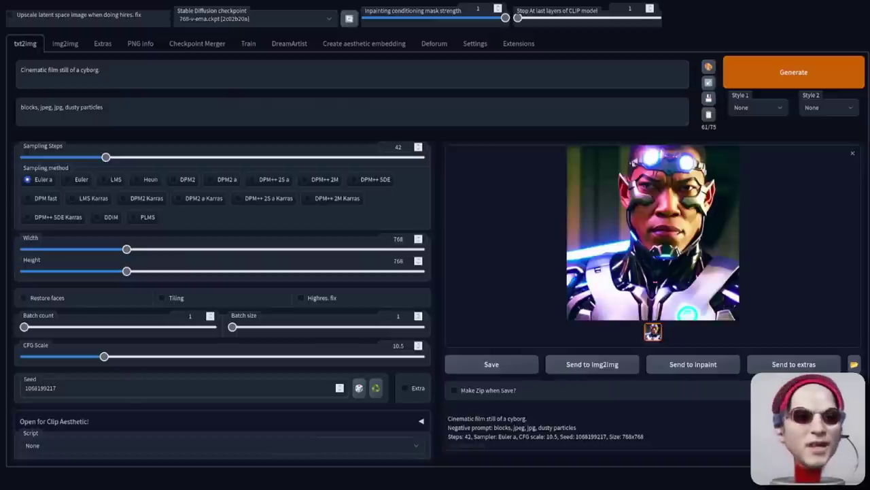
{"action": "left_click", "coordinate": [644, 198]}
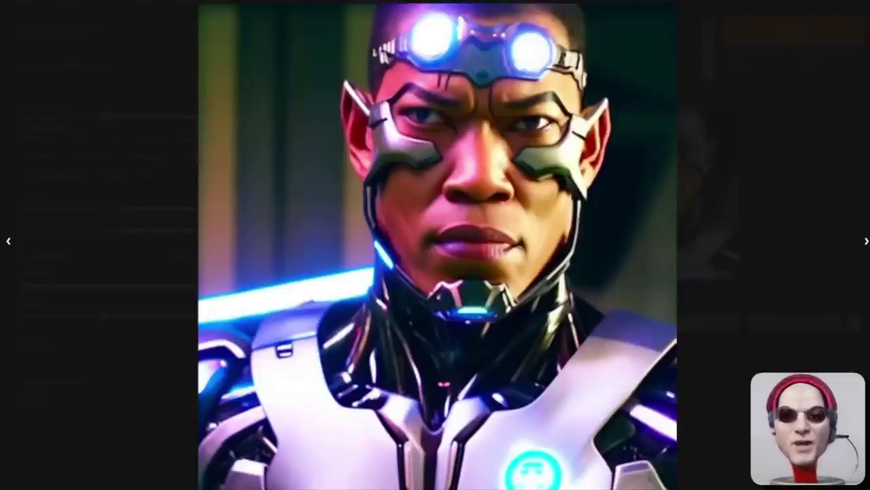
{"action": "key", "text": "Escape"}
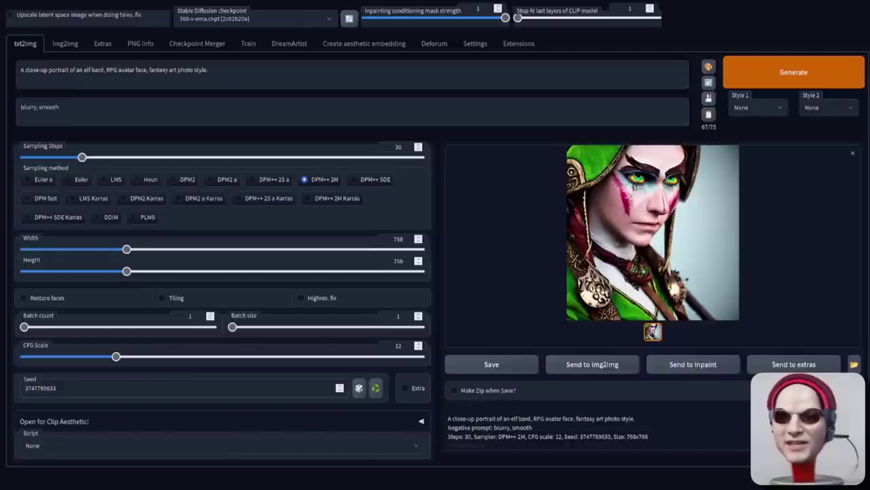
Replace the prompt with the saved dark-palette forest elf bard parameters and apply them to the settings
{"action": "left_click", "coordinate": [586, 74]}
{"action": "key", "text": "ctrl+a"}
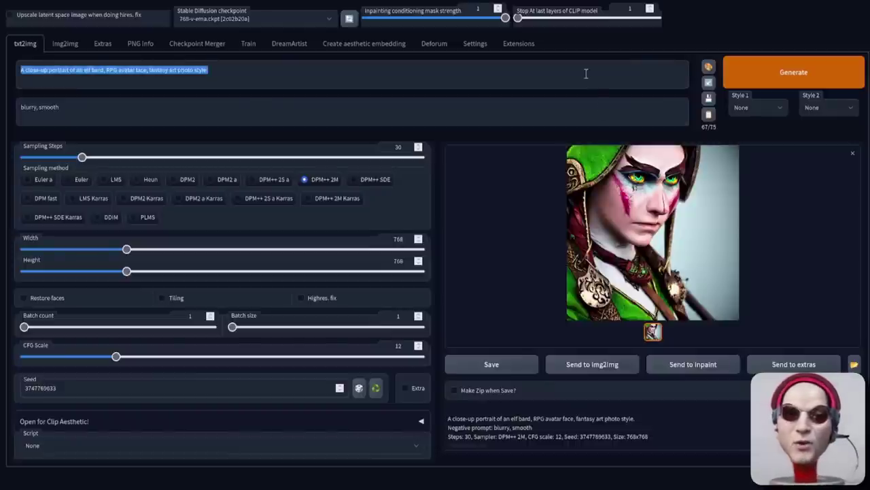
{"action": "key", "text": "ctrl+v"}
{"action": "left_click", "coordinate": [705, 85]}
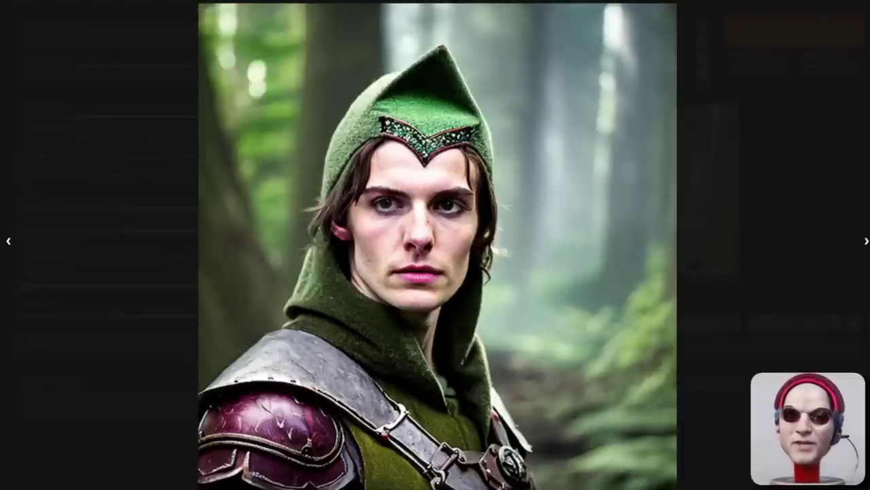
Close the enlarged forest elf portrait and select all the positive prompt text
{"action": "key", "text": "Escape"}
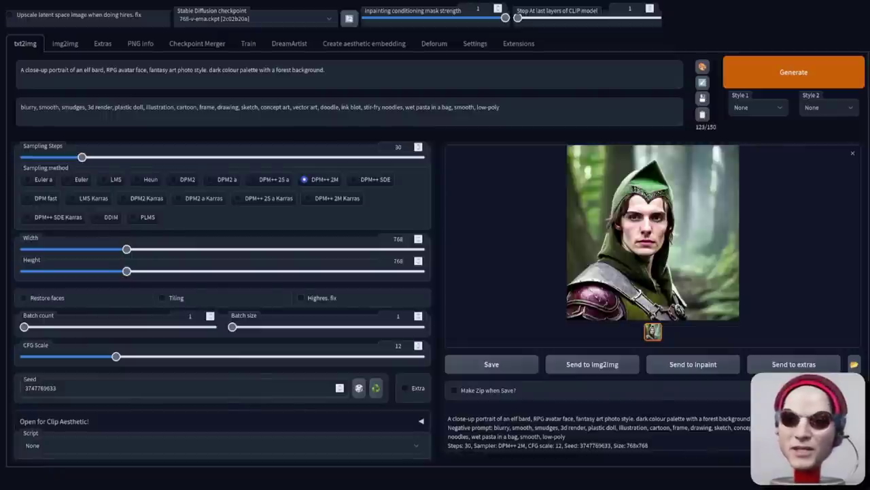
{"action": "left_click", "coordinate": [582, 84]}
{"action": "key", "text": "ctrl+a"}
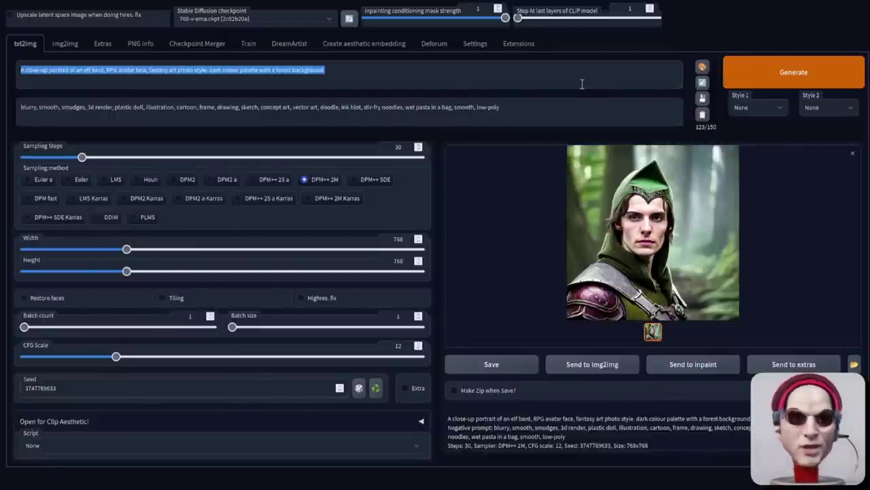
Paste the 'fantasy digital render' elf bard parameters and apply them to the prompt and settings
{"action": "key", "text": "ctrl+v"}
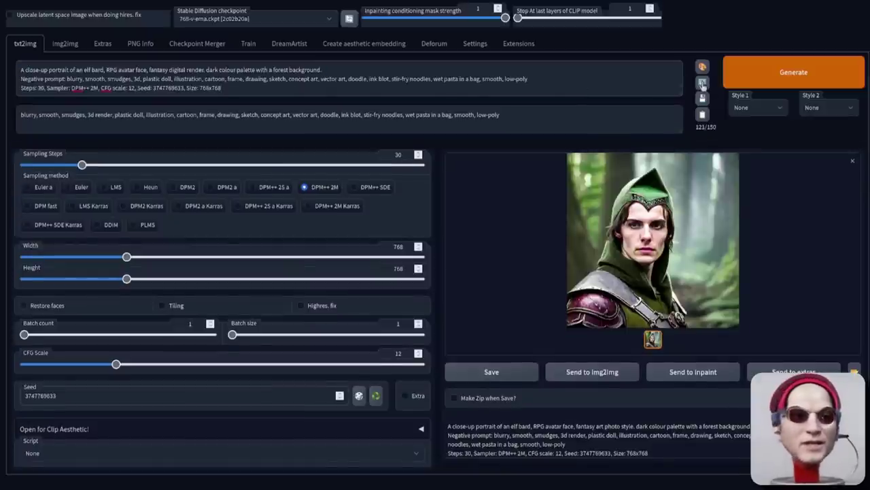
{"action": "left_click", "coordinate": [703, 84]}
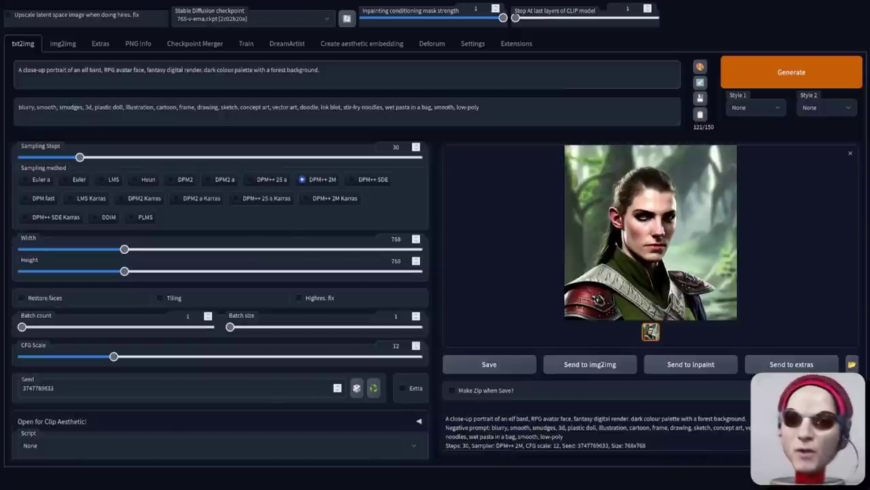
Generate the oil-on-canvas elf bard, then the hyperrealism version, and view it full size
{"action": "key", "text": "ctrl+a"}
{"action": "key", "text": "ctrl+v"}
{"action": "left_click", "coordinate": [700, 66]}
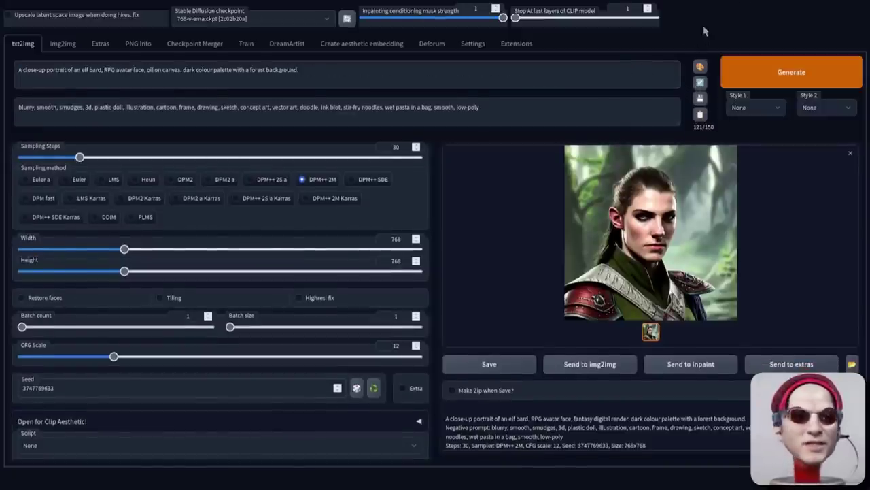
{"action": "left_click", "coordinate": [735, 60]}
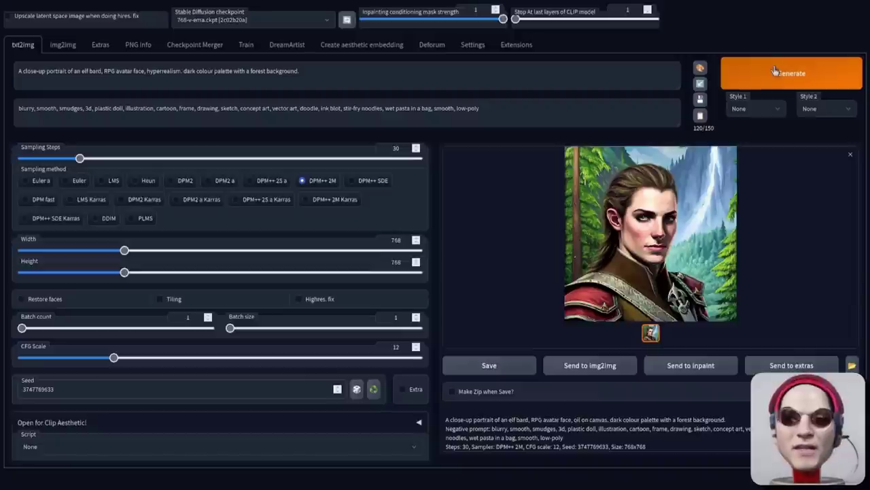
{"action": "left_click", "coordinate": [773, 70]}
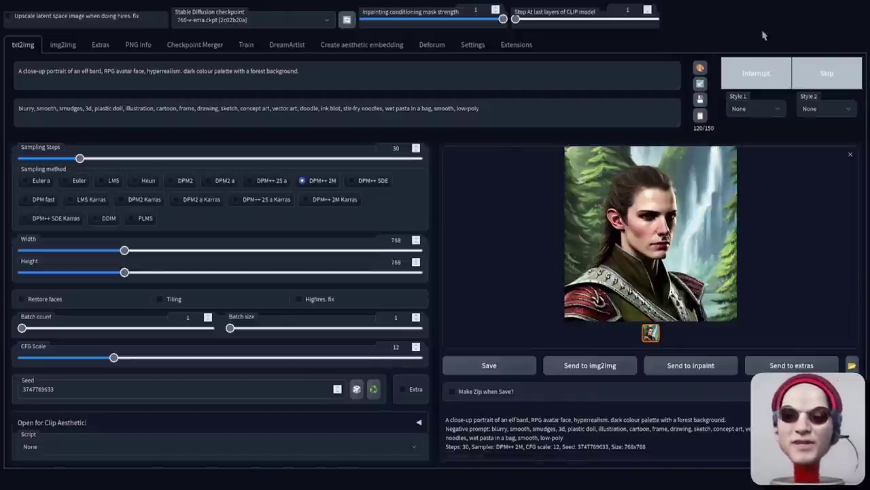
{"action": "left_click", "coordinate": [646, 252]}
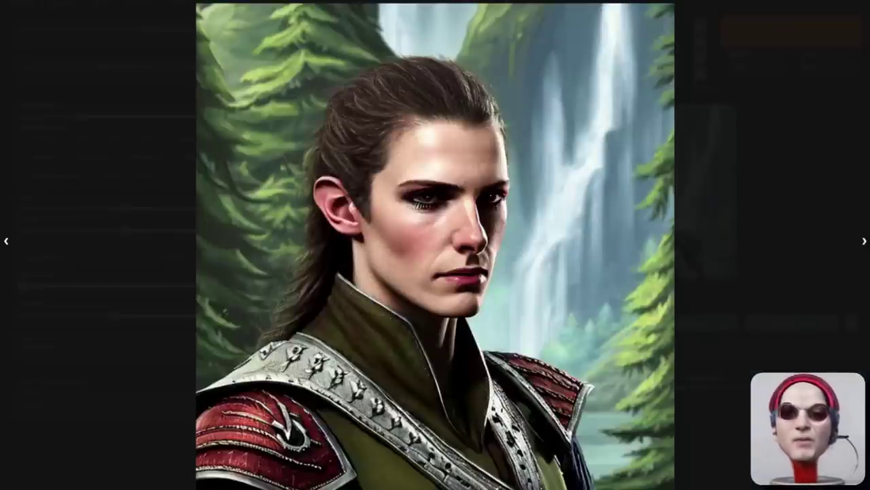
Close the hyperrealism elf view and clear the entire negative prompt
{"action": "key", "text": "Escape"}
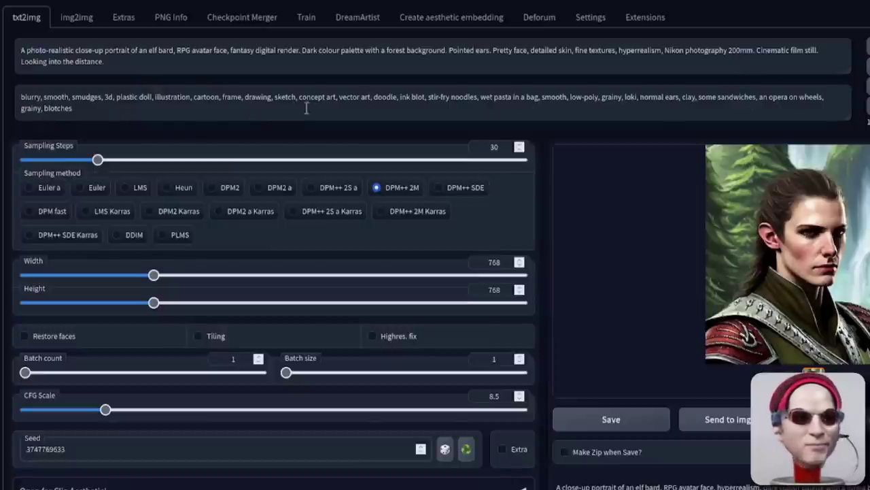
{"action": "triple_click", "coordinate": [82, 113]}
{"action": "key", "text": "ctrl+c"}
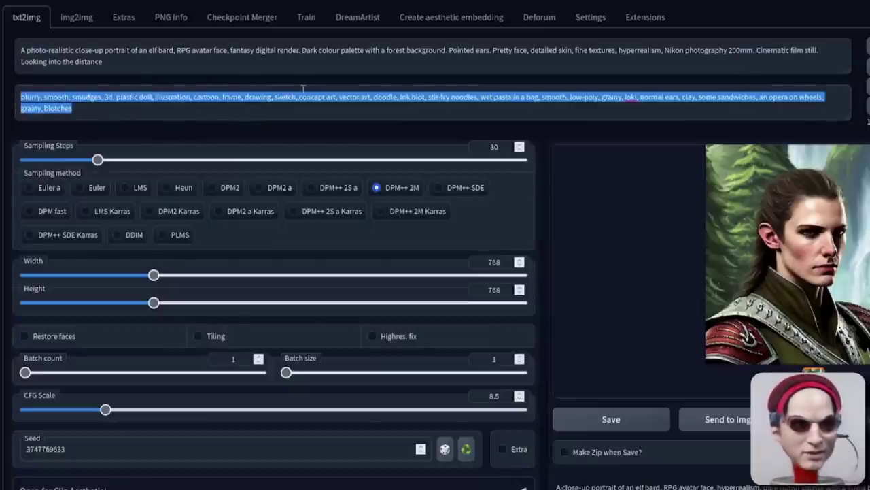
{"action": "key", "text": "BackSpace"}
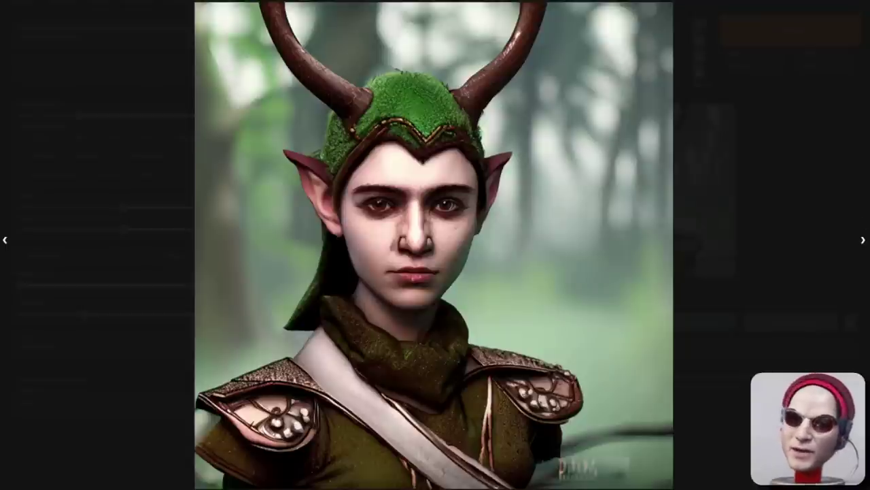
Close the no-negatives elf view and paste the long negative prompt back in
{"action": "key", "text": "Escape"}
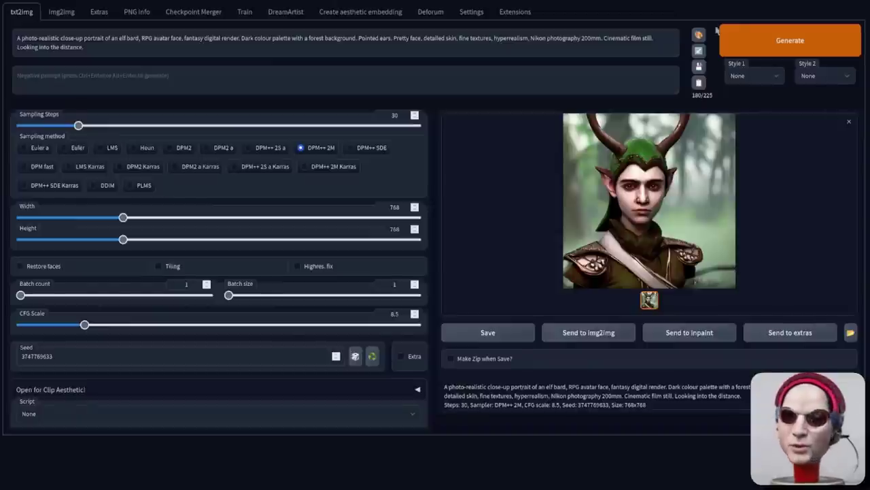
{"action": "key", "text": "ctrl+v"}
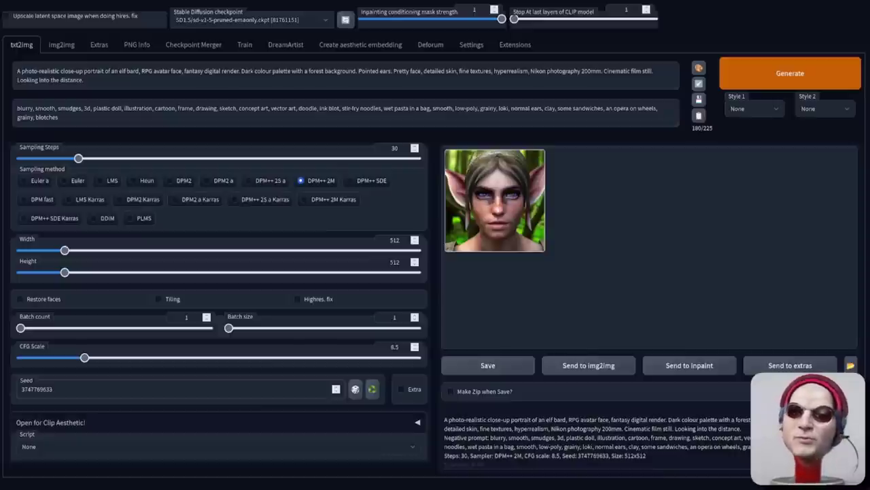
Enlarge the 512x512 SD 1.5 violet-eyed elf thumbnail and open it full screen
{"action": "left_click", "coordinate": [502, 191]}
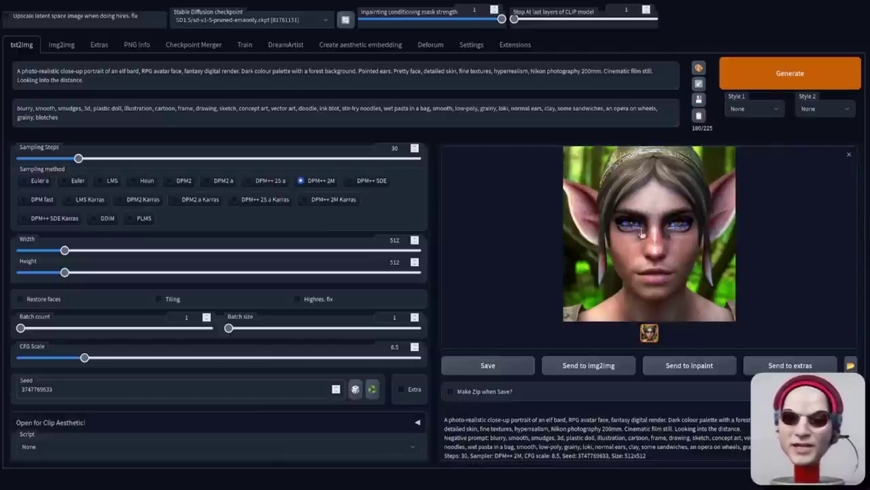
{"action": "left_click", "coordinate": [625, 234]}
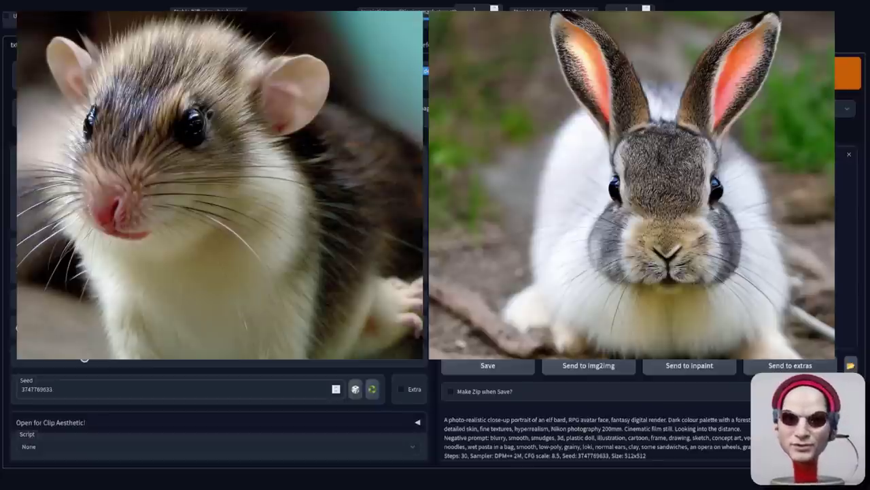
Replace the elf prompt with 'A photo of a perfectly normal, human hand' and generate at 768×768
{"action": "type", "text": "A photo of a perfectly normal, human hand"}
{"action": "key", "text": "ctrl+Return"}
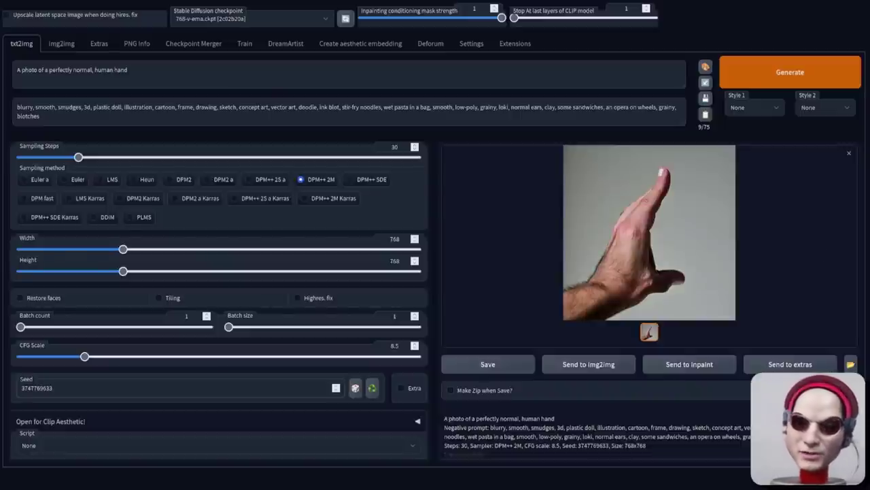
View the raised-hand result full-size in the lightbox, then close it
{"action": "left_click", "coordinate": [639, 226]}
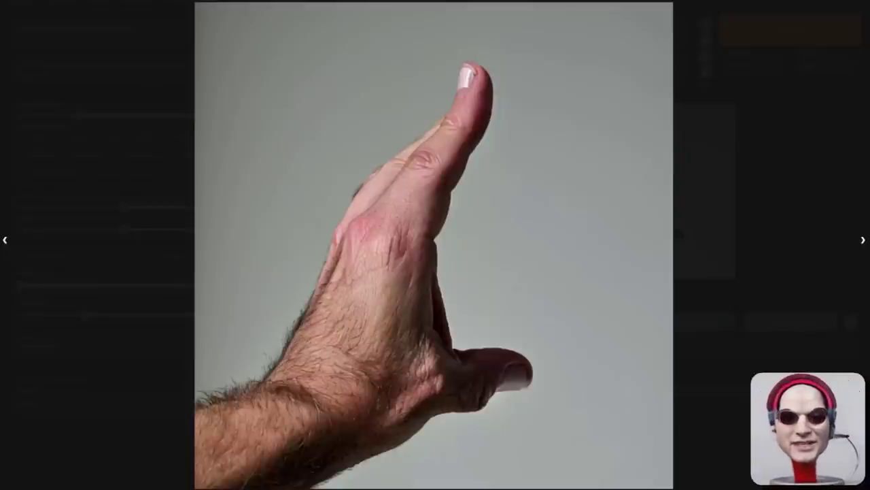
{"action": "key", "text": "Escape"}
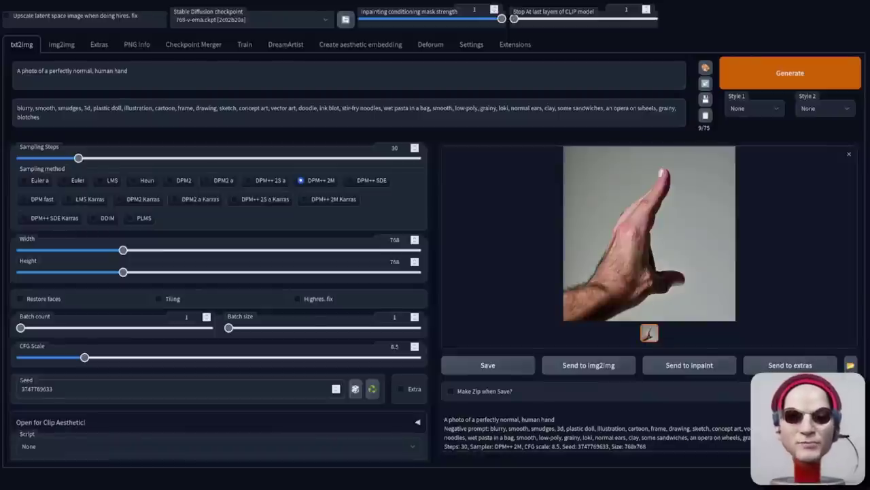